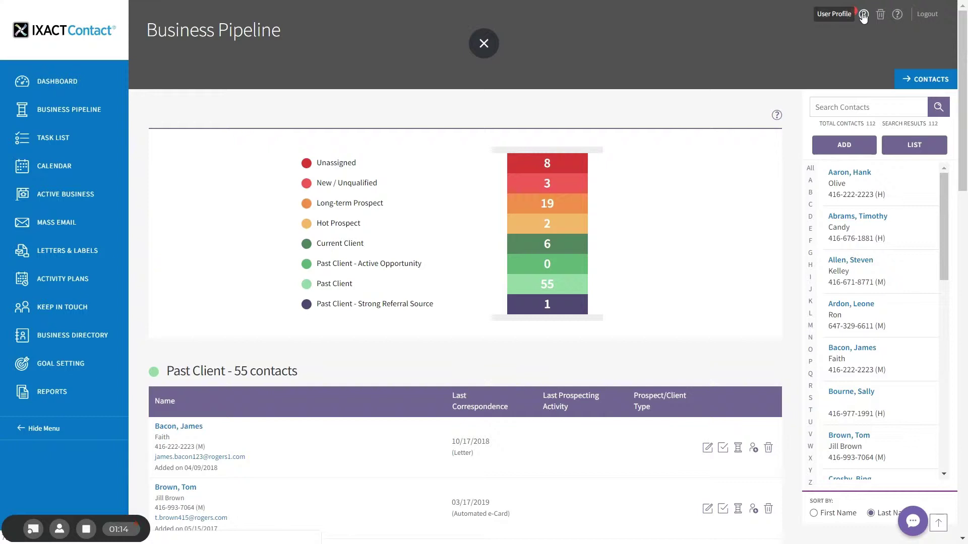
- Enter the personal mobile number in the user profile and verify it with the texted code
left_click(863, 14)
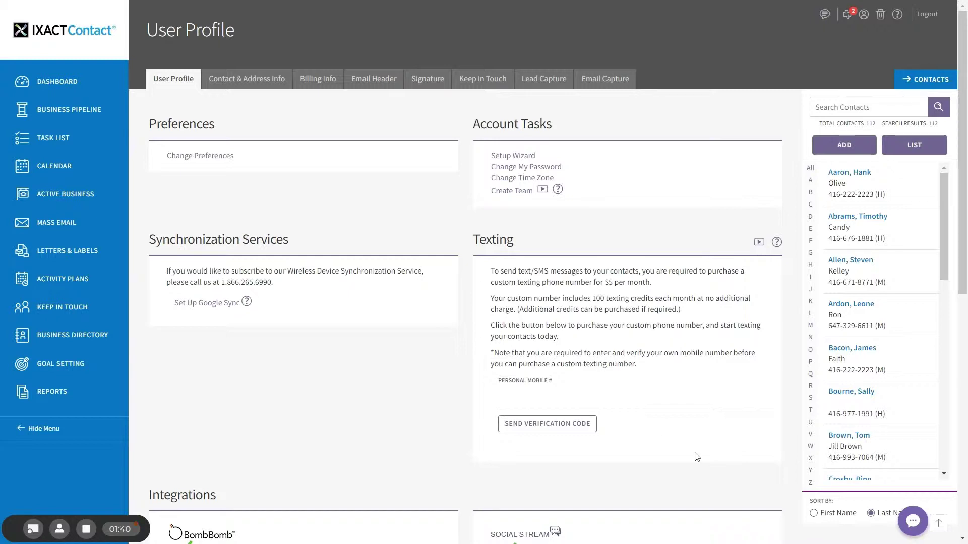
left_click(588, 396)
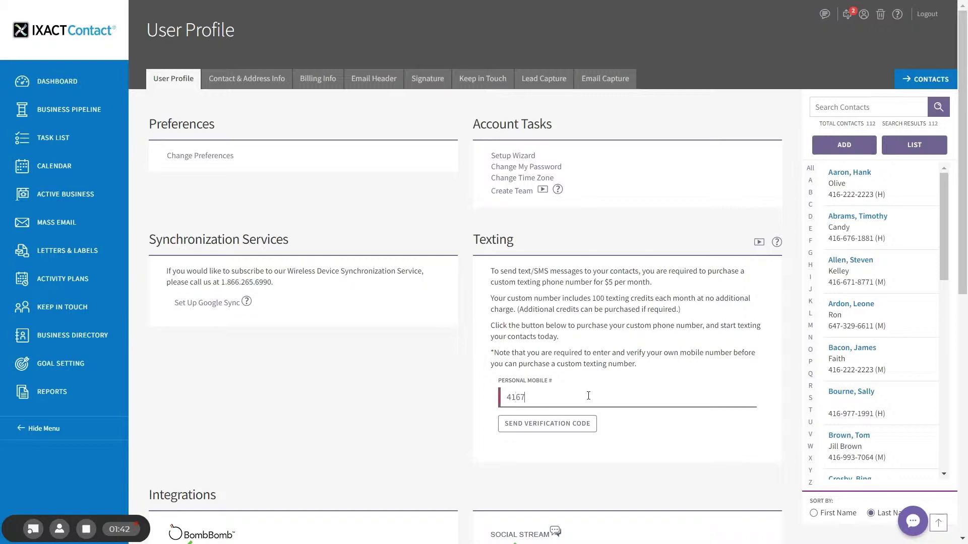
left_click(536, 424)
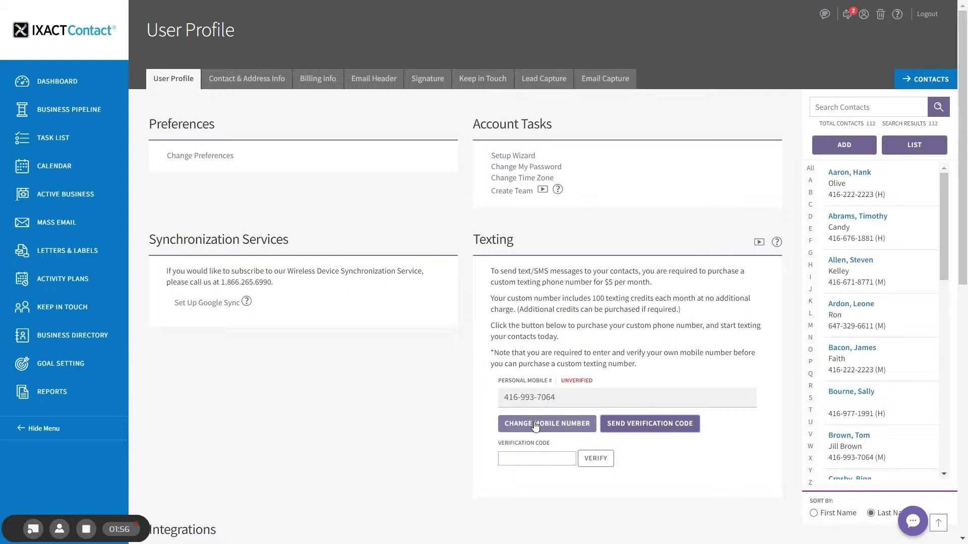
left_click(534, 457)
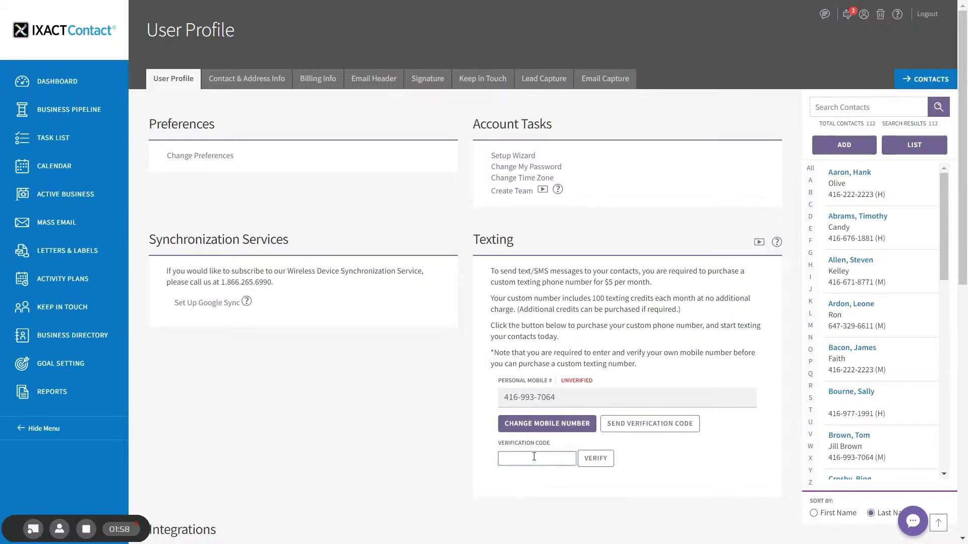
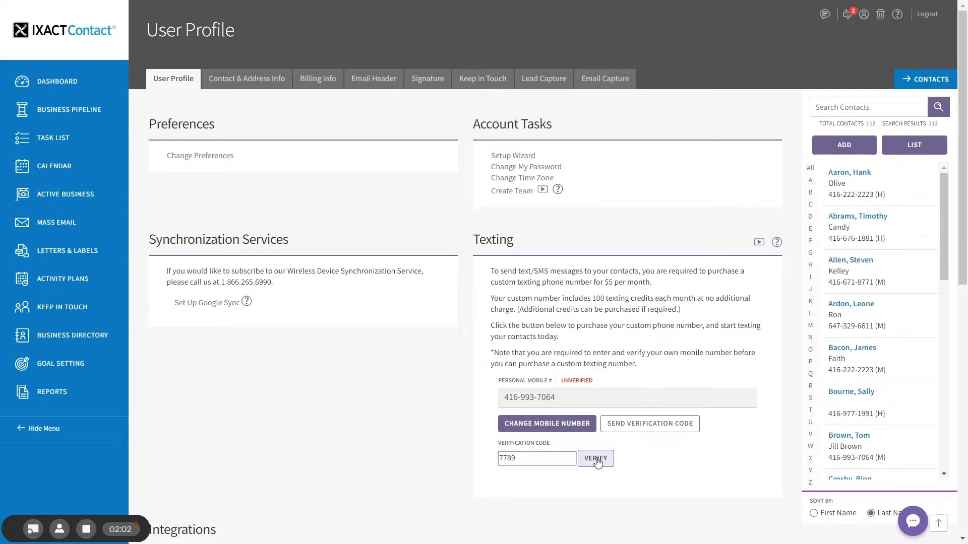
left_click(597, 462)
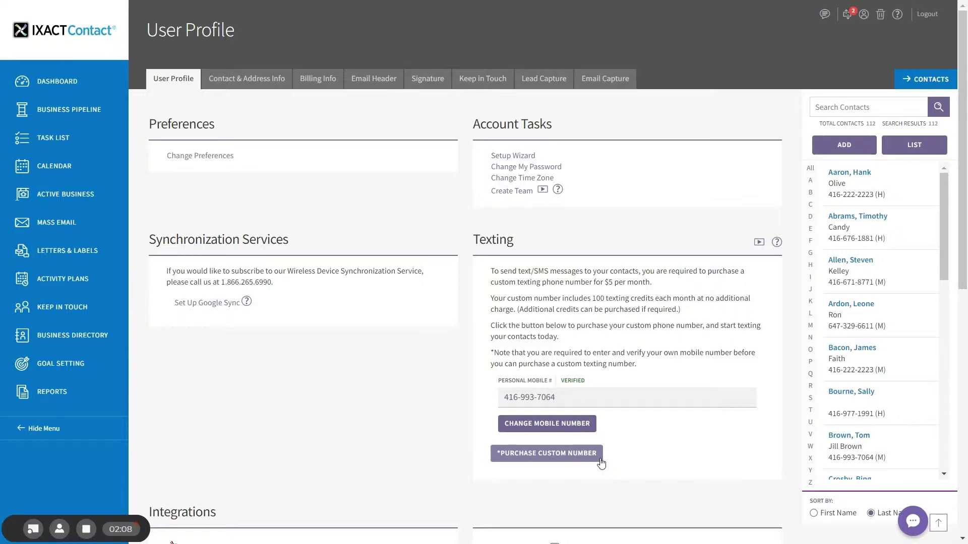
- Search area codes 416 then 647 and buy the third 647 number, accepting the Acceptable Use Policy
left_click(543, 454)
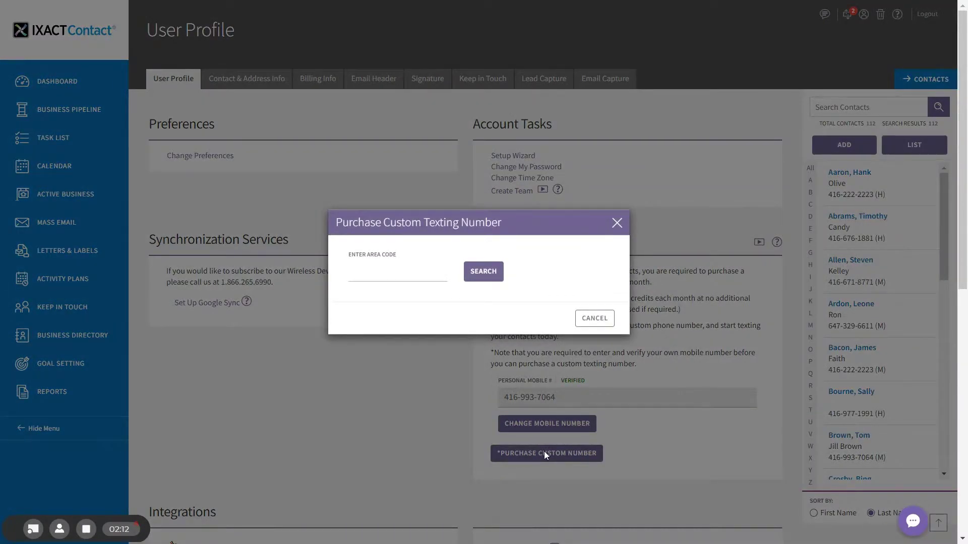
left_click(401, 273)
type("416")
left_click(485, 272)
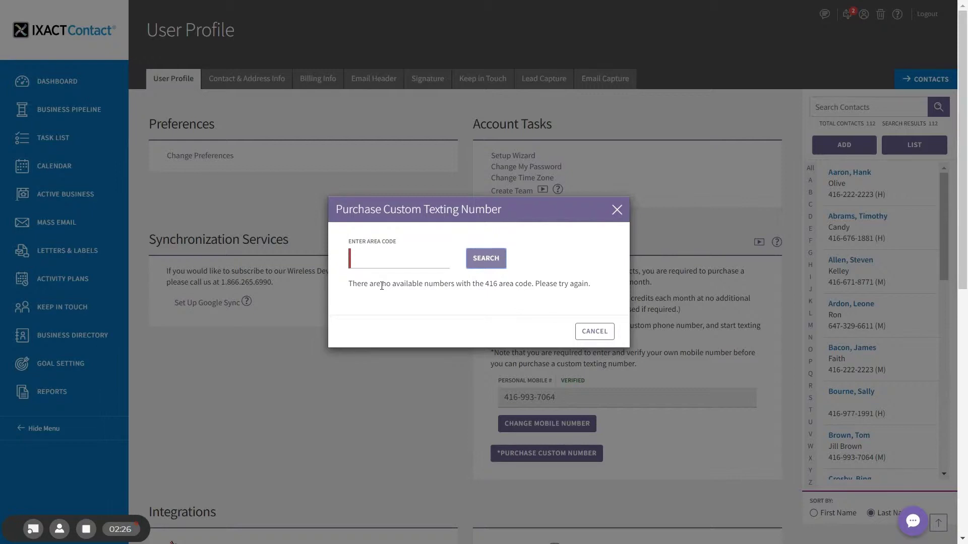
left_click(372, 255)
type("647")
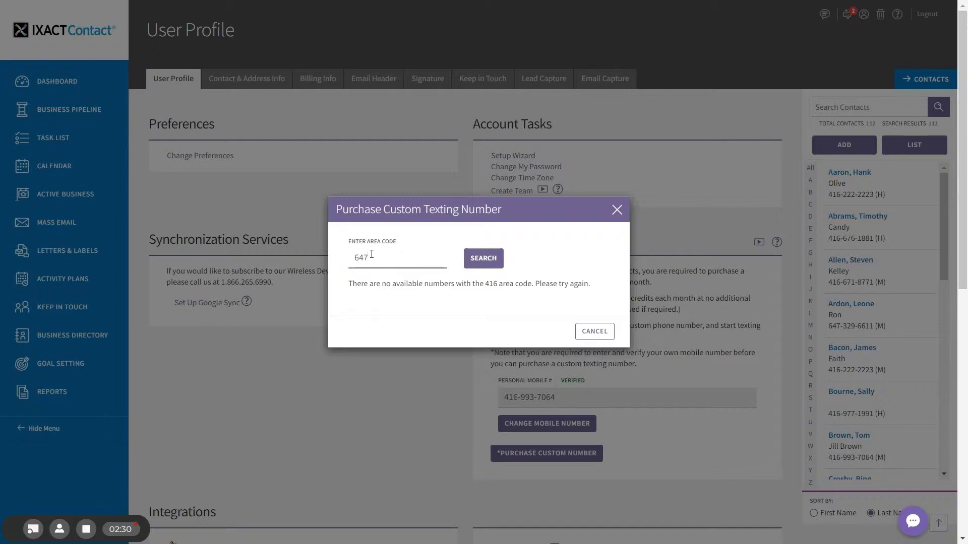
left_click(485, 259)
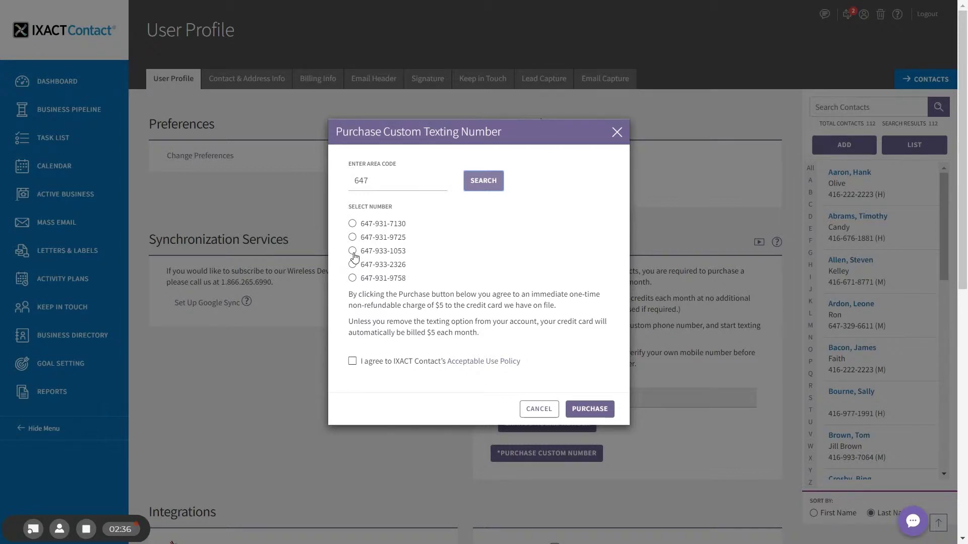
left_click(353, 253)
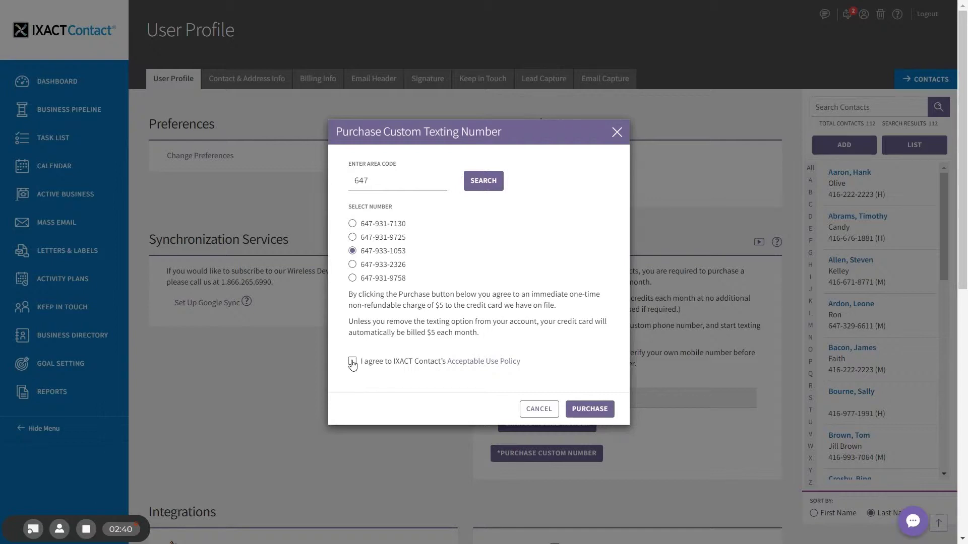
left_click(351, 361)
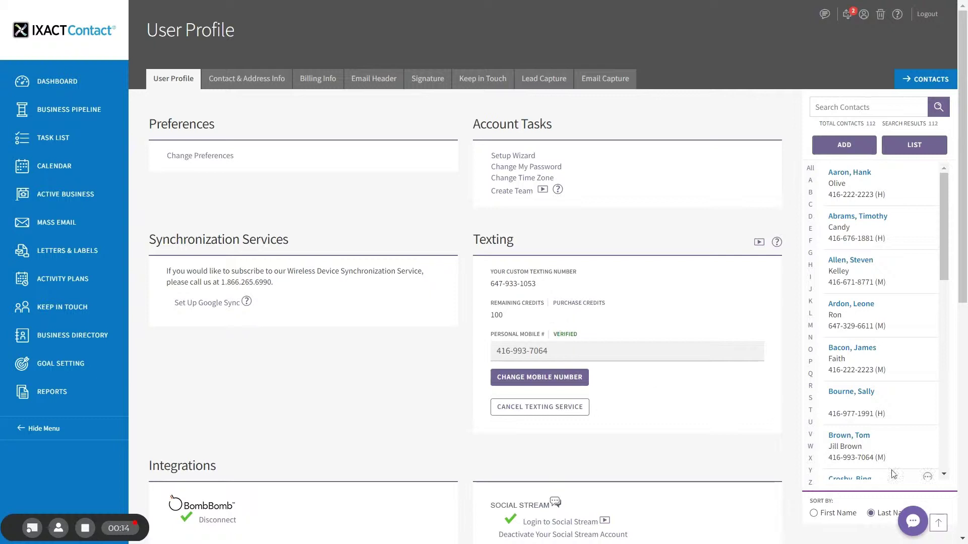
- Open the Past Client contact and draft a text, spouse excluded: 'I have a great houseto show you!'
left_click(856, 436)
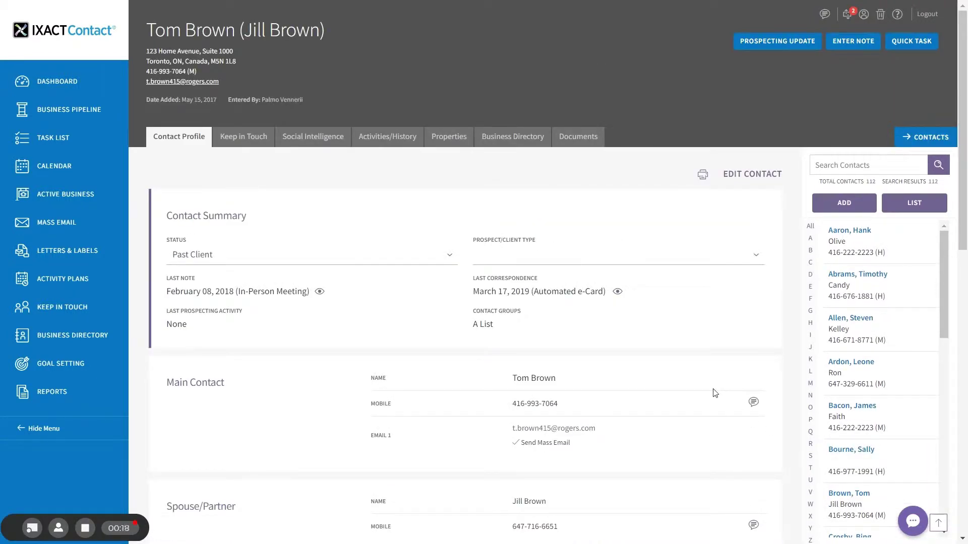
left_click(754, 404)
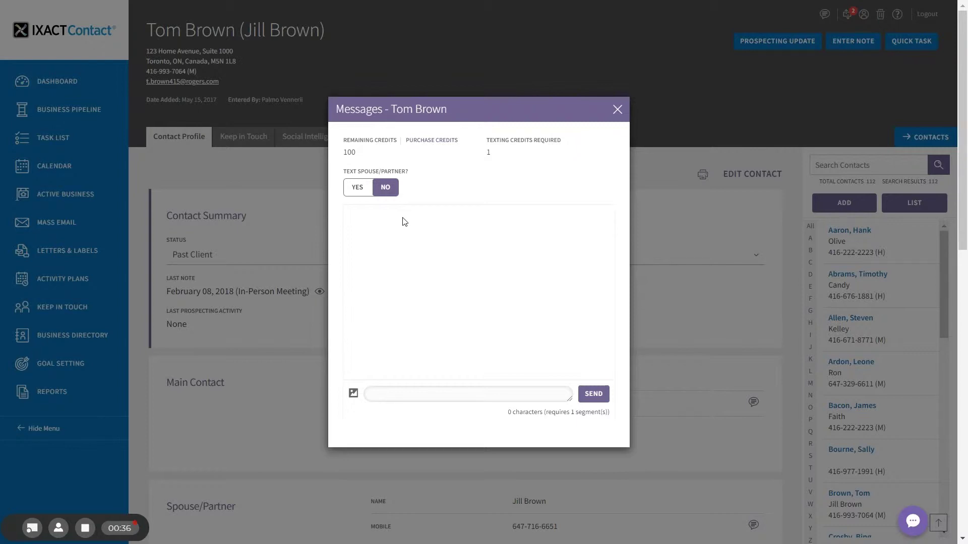
left_click(359, 188)
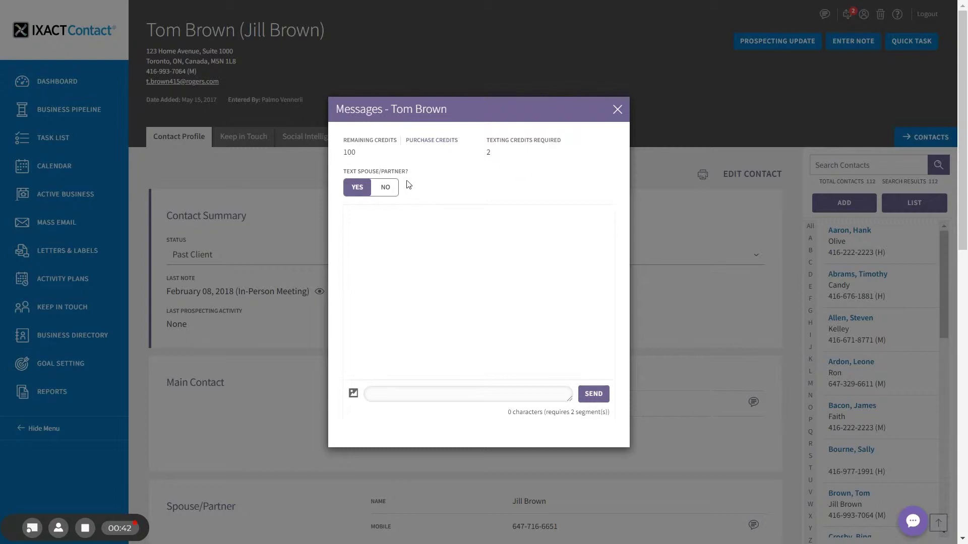
left_click(391, 188)
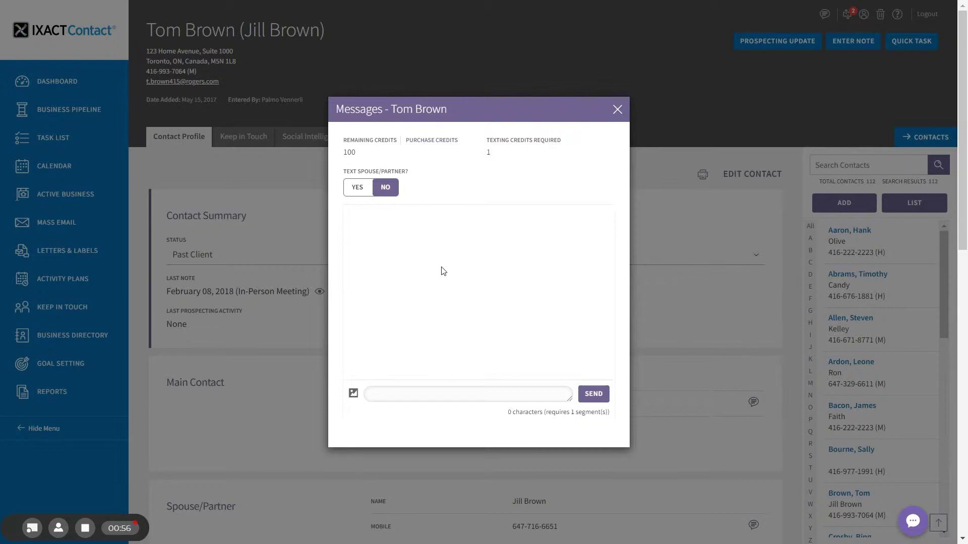
type("I have a gr")
type("a")
type("at houseto ")
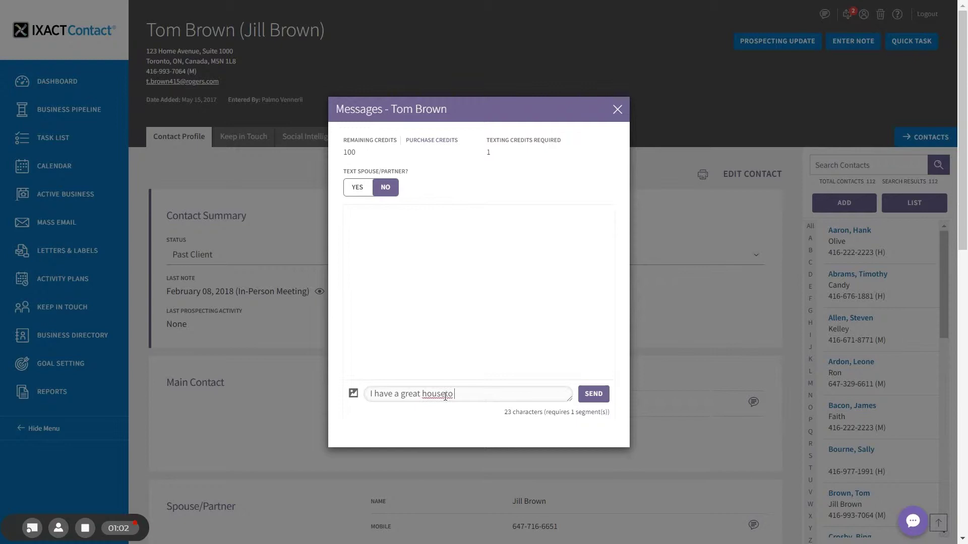
type("show you!")
- Attach the house JPG, send the text, and check it under the contact's Activities/History tab
left_click(353, 393)
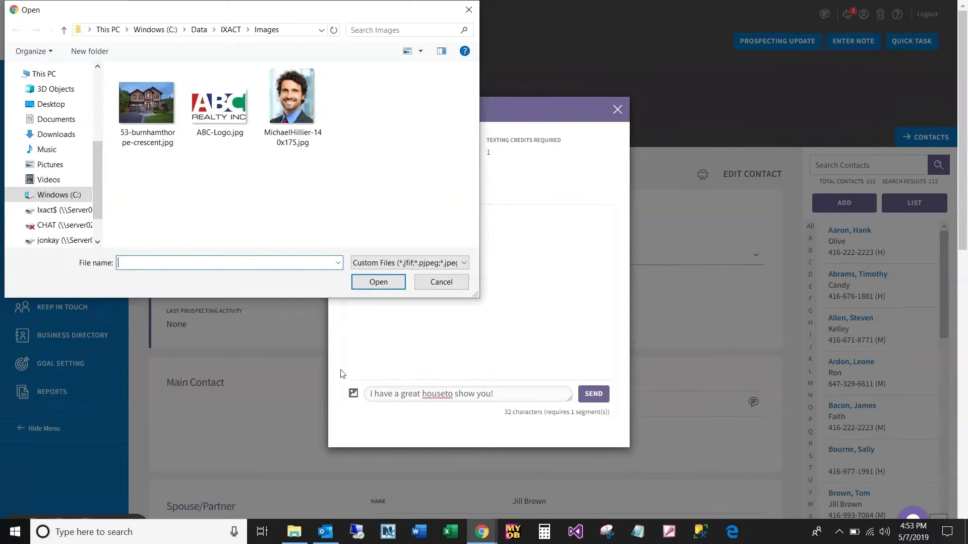
left_click(140, 96)
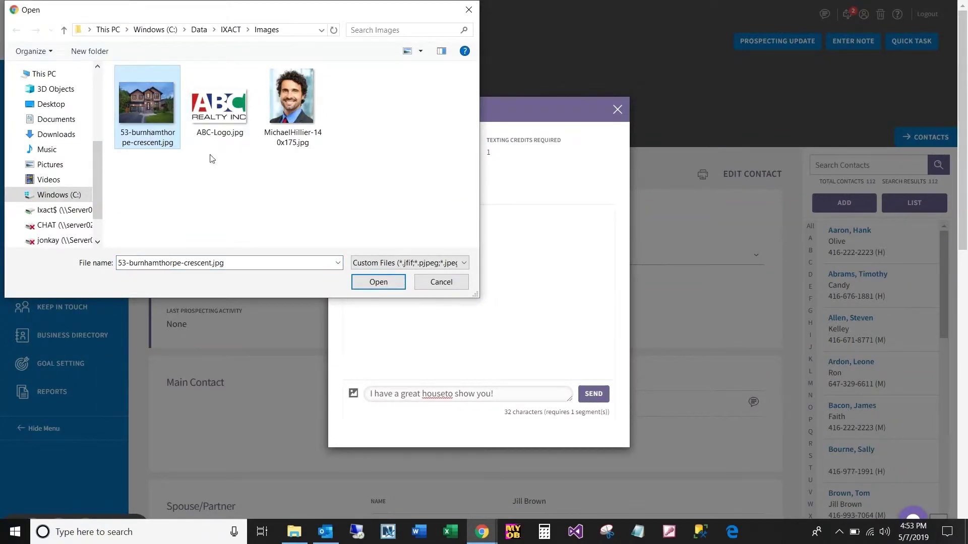
left_click(379, 281)
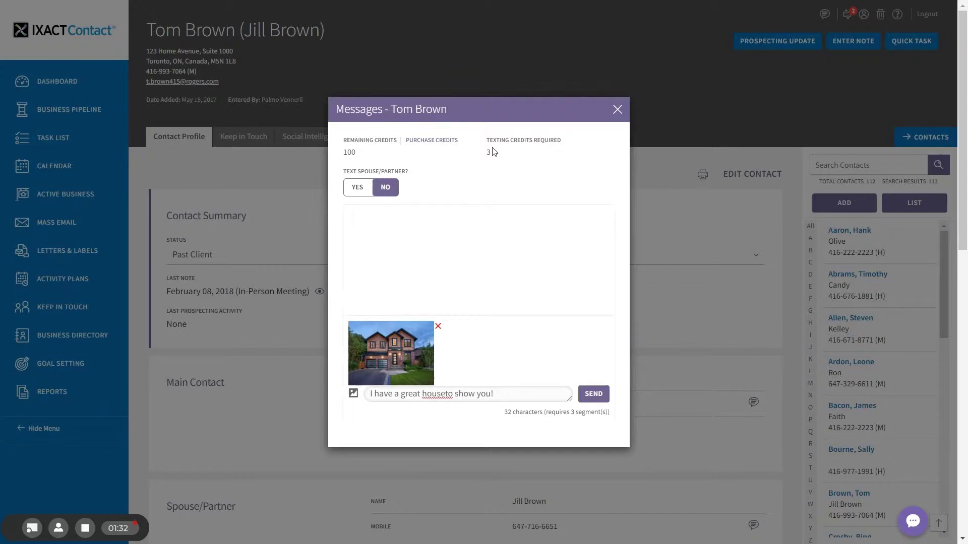
left_click(603, 394)
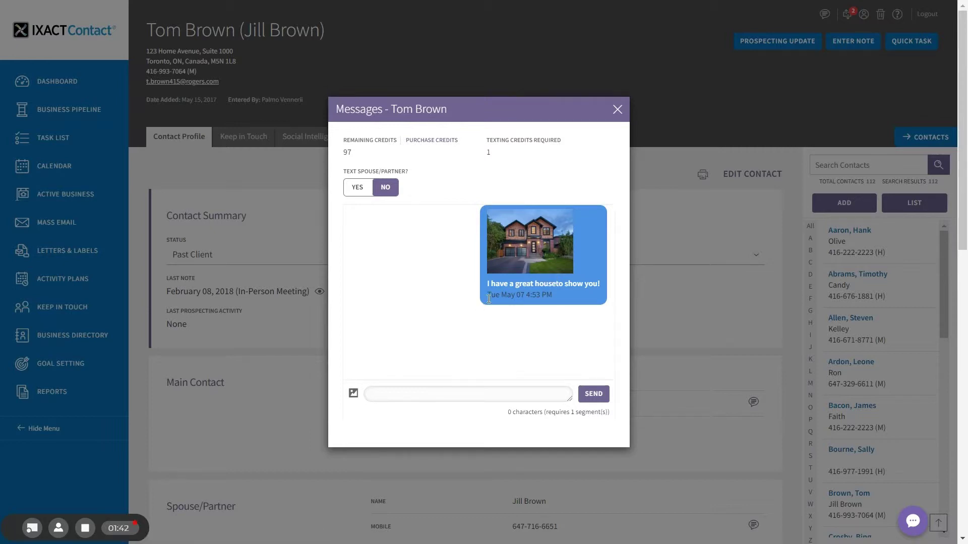
left_click(617, 109)
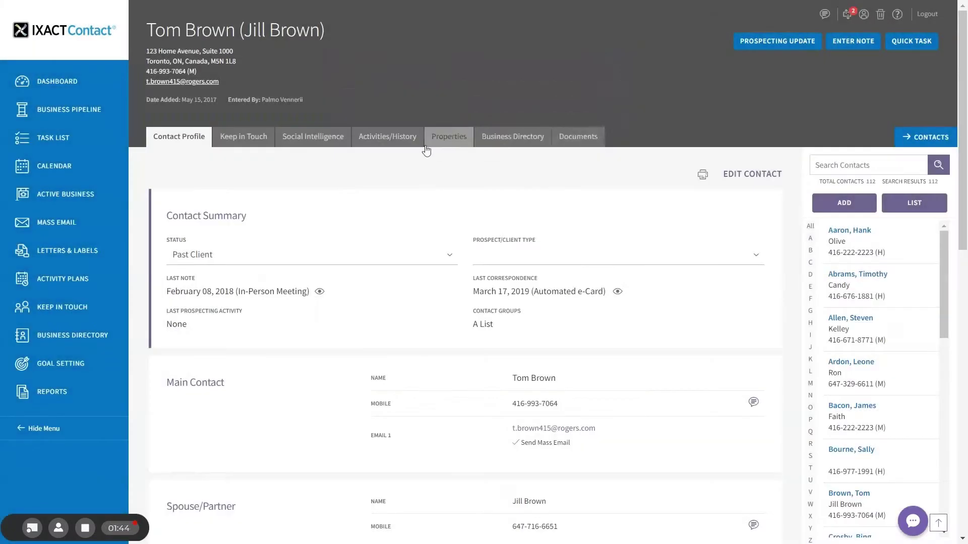
left_click(391, 138)
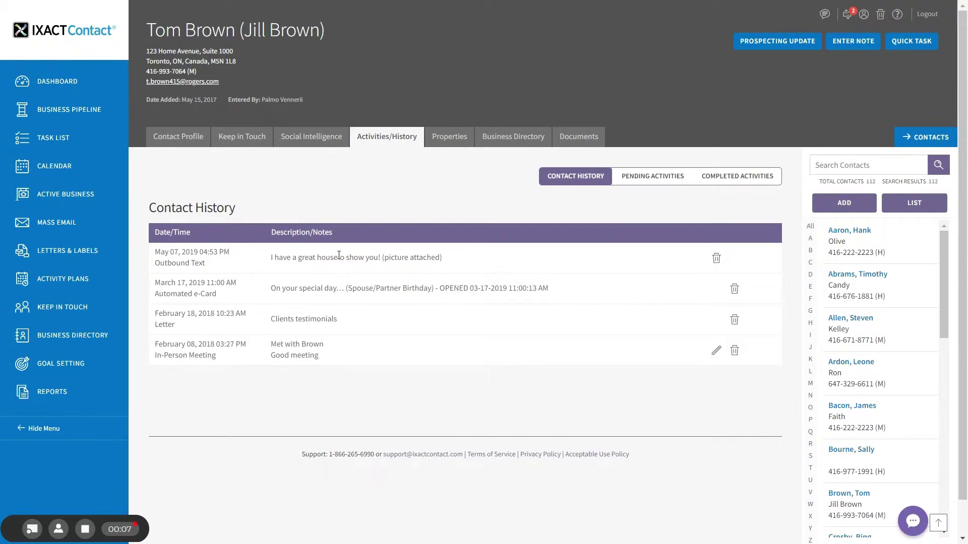
- Search contacts by the A List group, load the results and select all 13 on the page
left_click(904, 206)
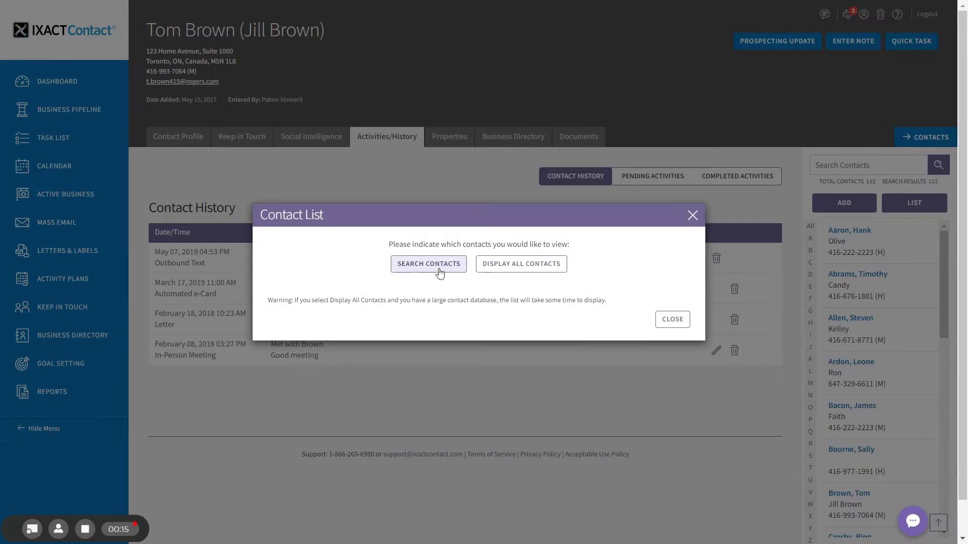
left_click(416, 267)
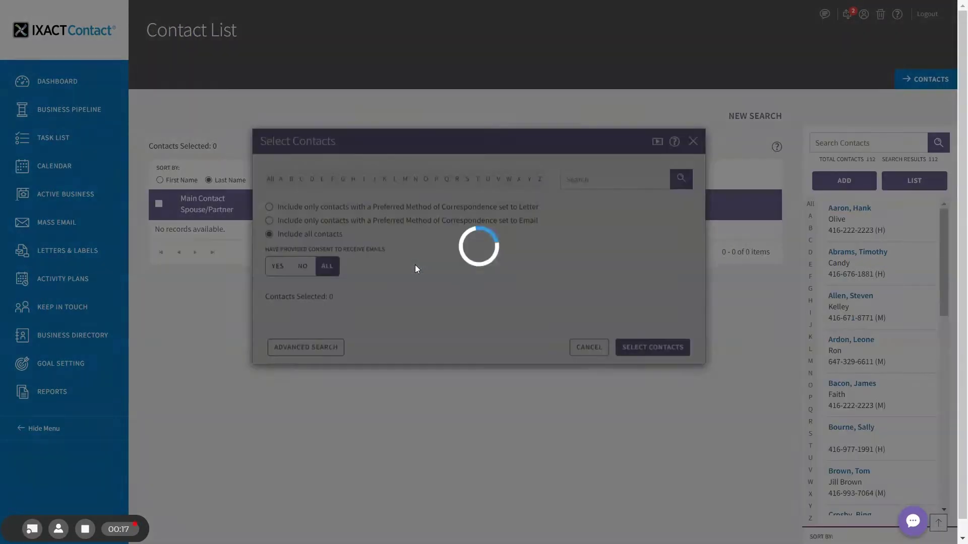
left_click(329, 451)
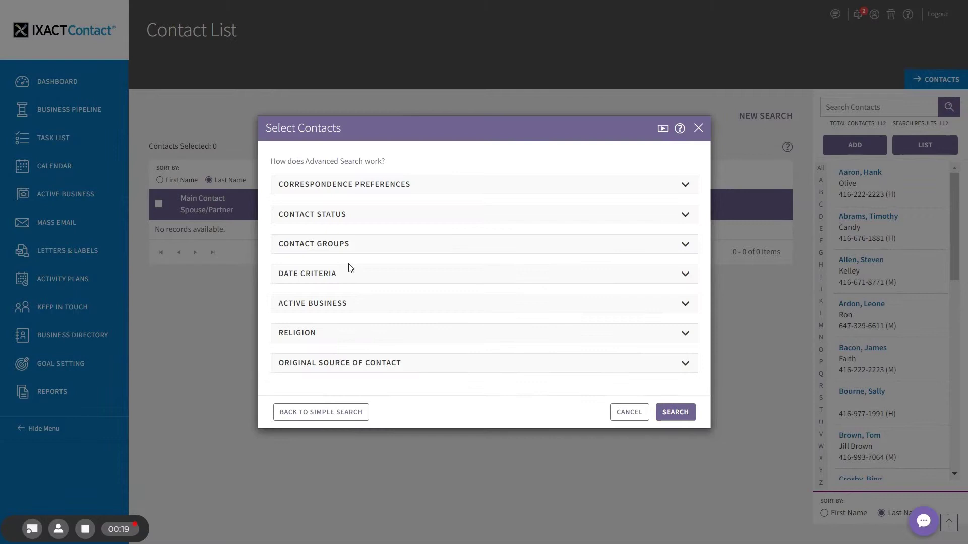
left_click(336, 245)
left_click(292, 259)
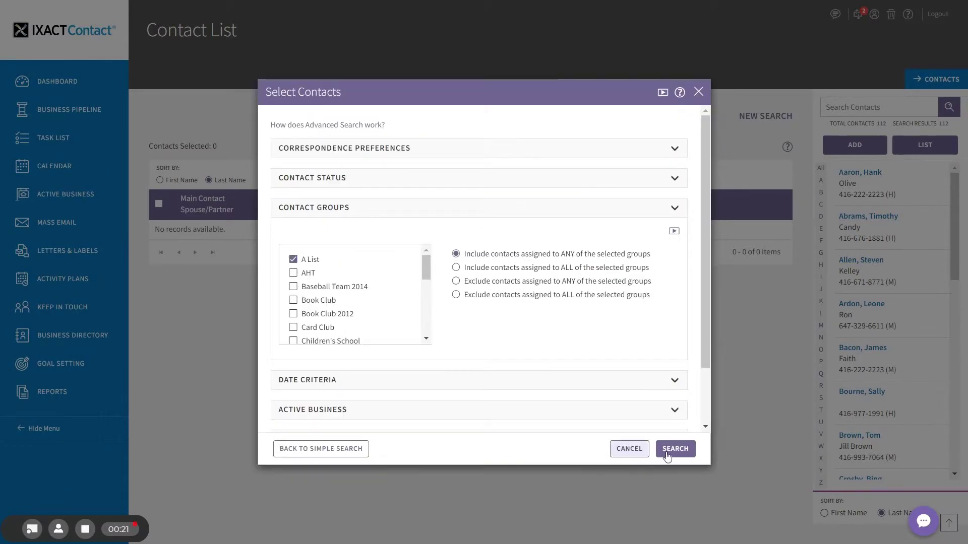
left_click(676, 448)
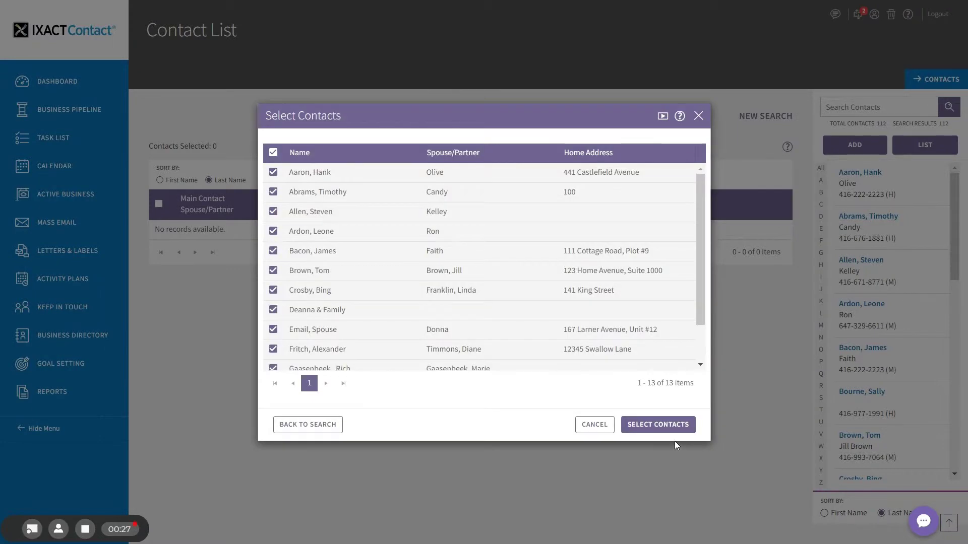
left_click(655, 425)
left_click(159, 207)
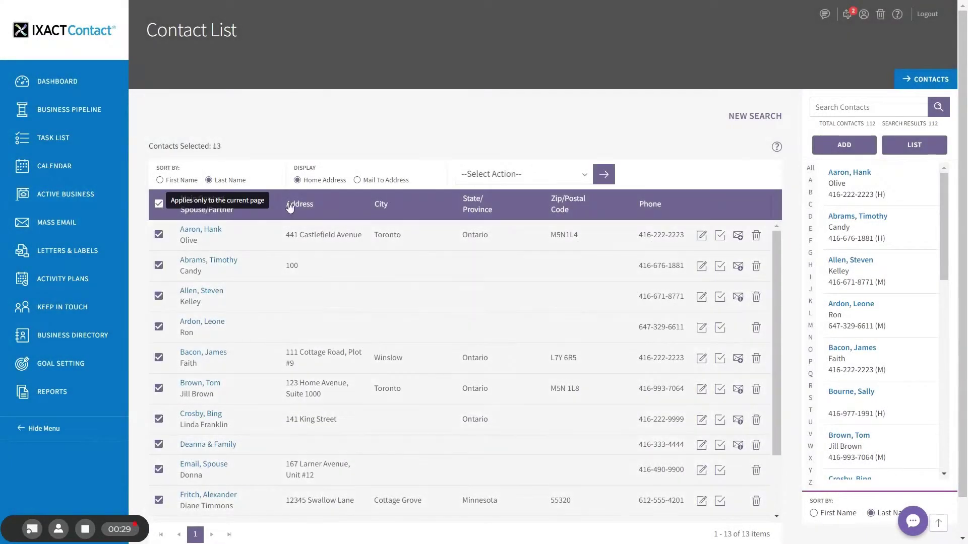
- Start a Create Mass Text for the selected contacts with Text Spouse/Partner set to No
left_click(535, 177)
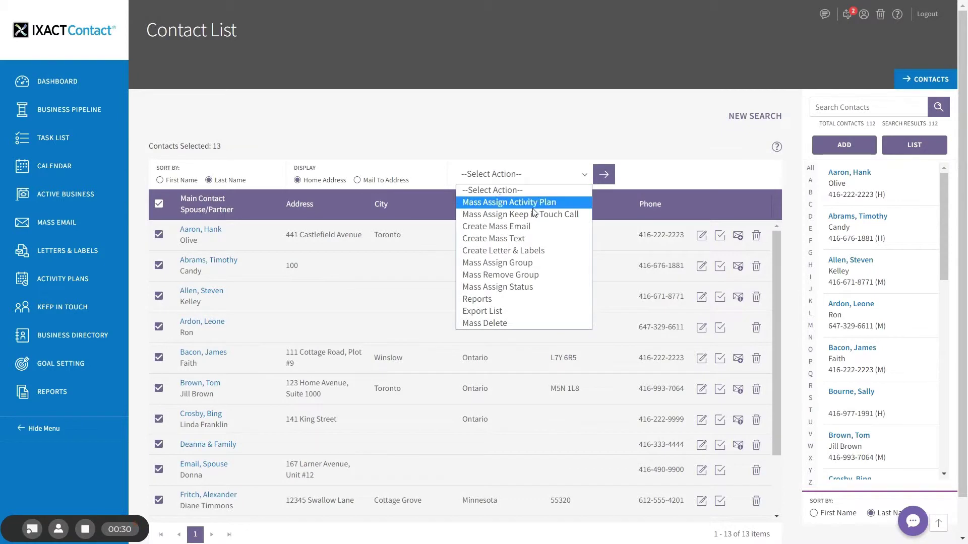
left_click(522, 240)
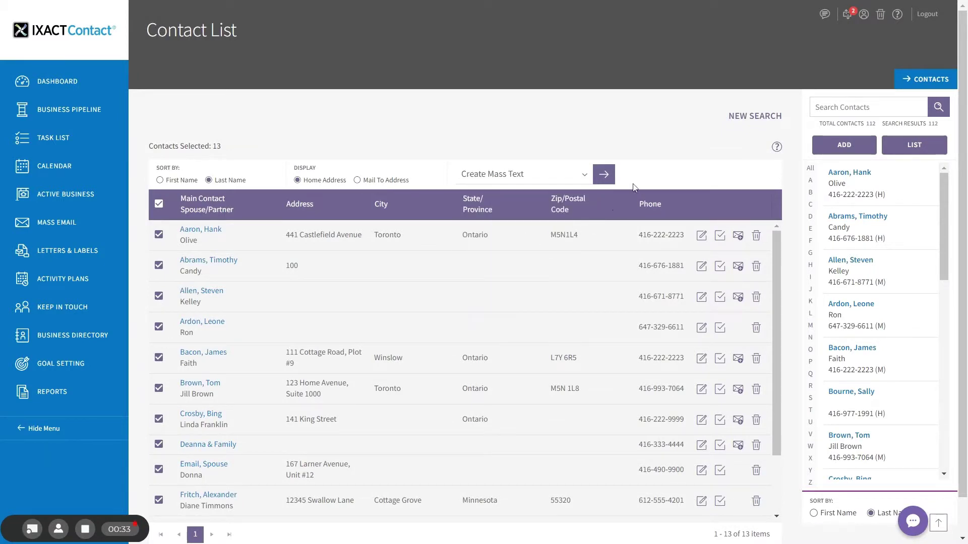
left_click(607, 174)
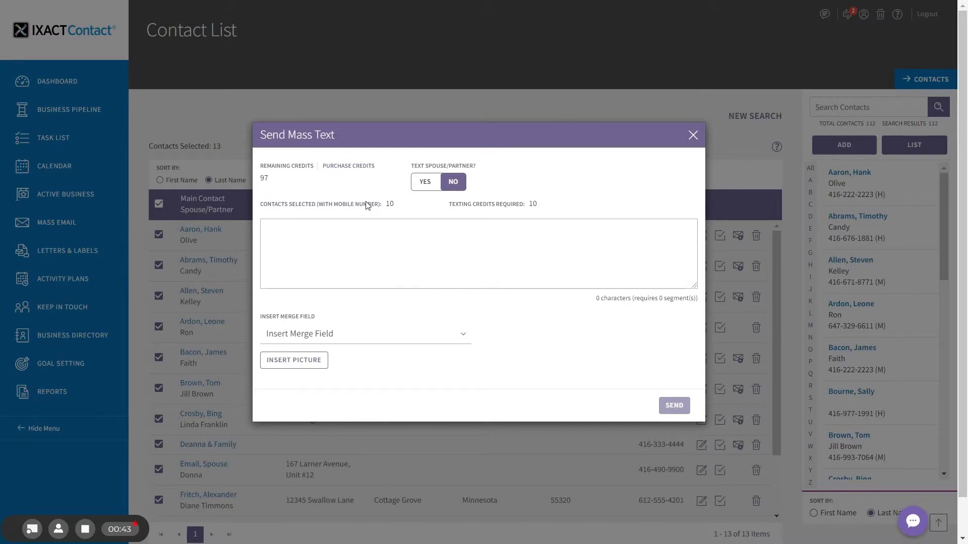
left_click(425, 182)
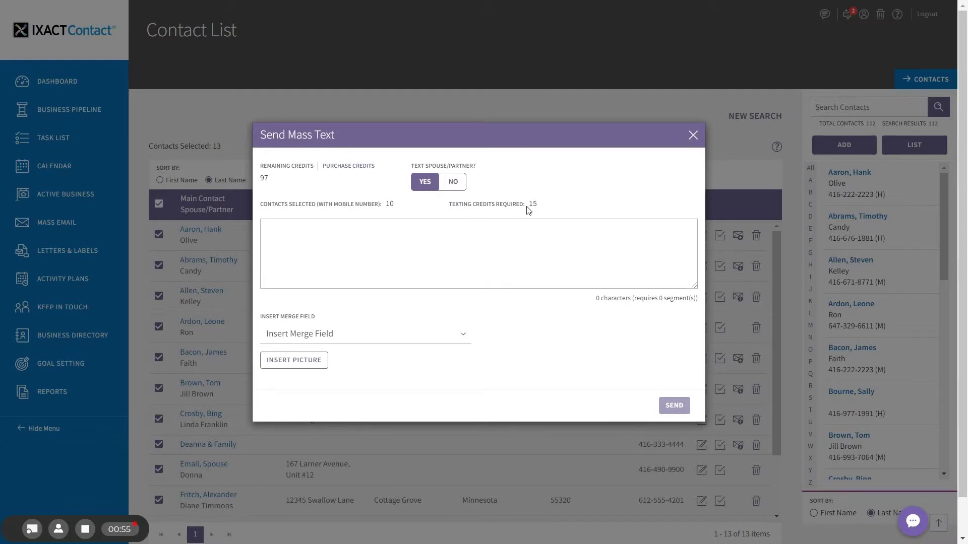
left_click(455, 188)
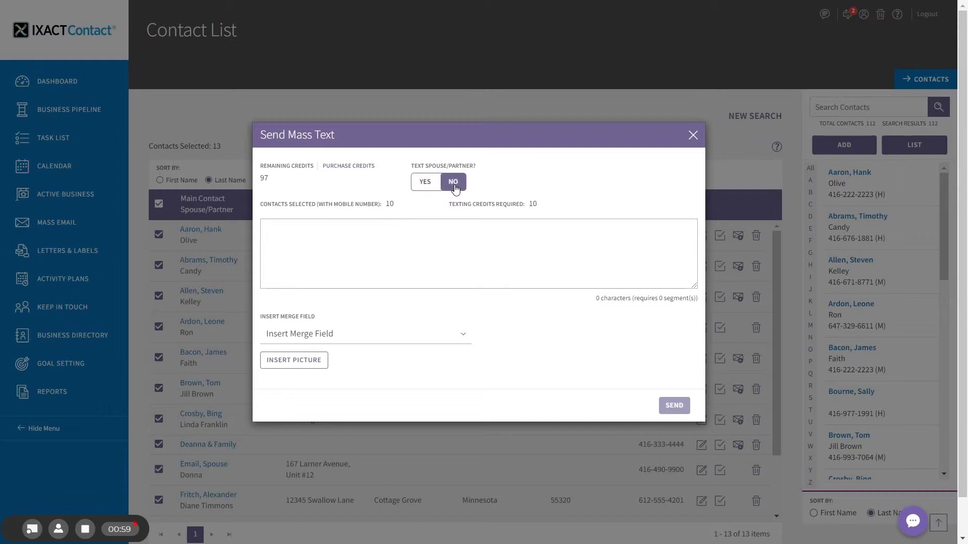
left_click(352, 167)
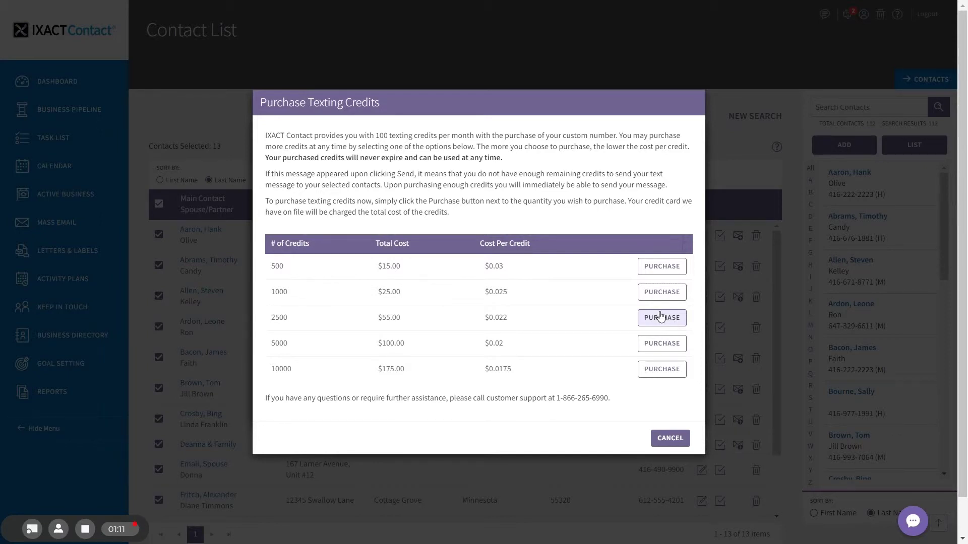
left_click(661, 437)
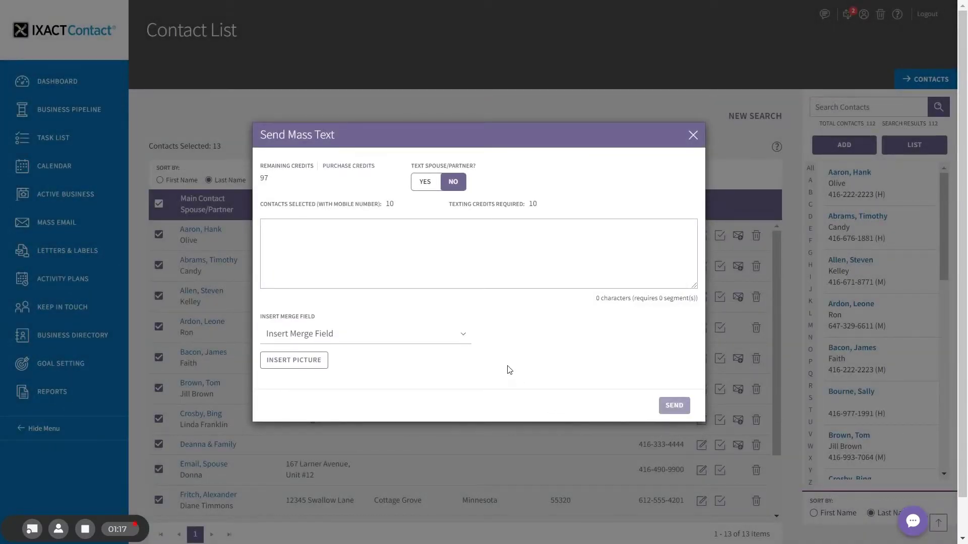
- Write the mass text as the Salutation Name Only merge field followed by 'Great house'
left_click(384, 255)
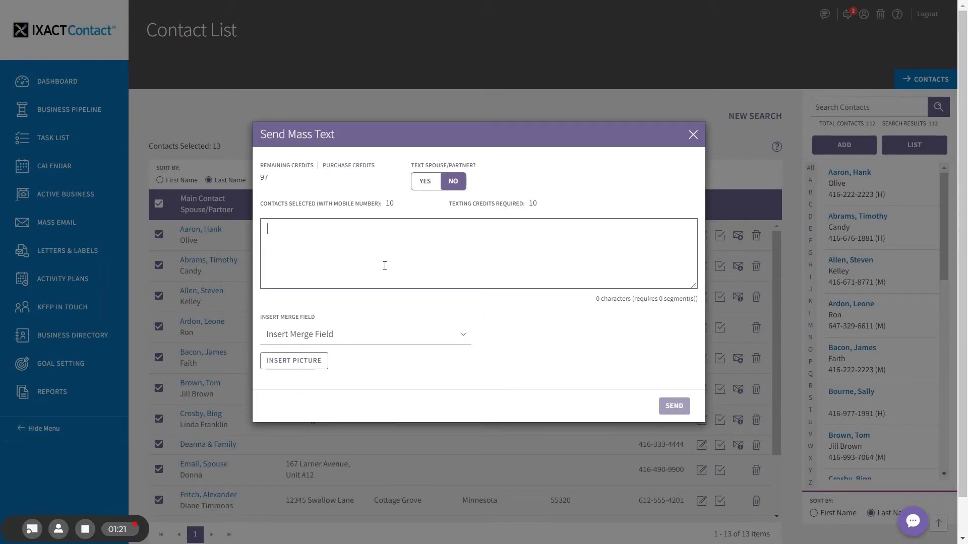
left_click(352, 338)
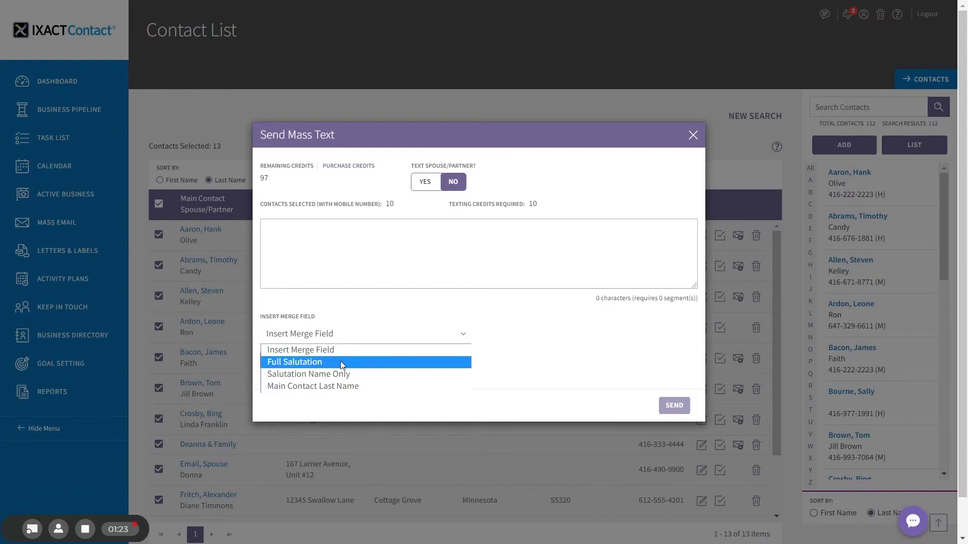
left_click(327, 374)
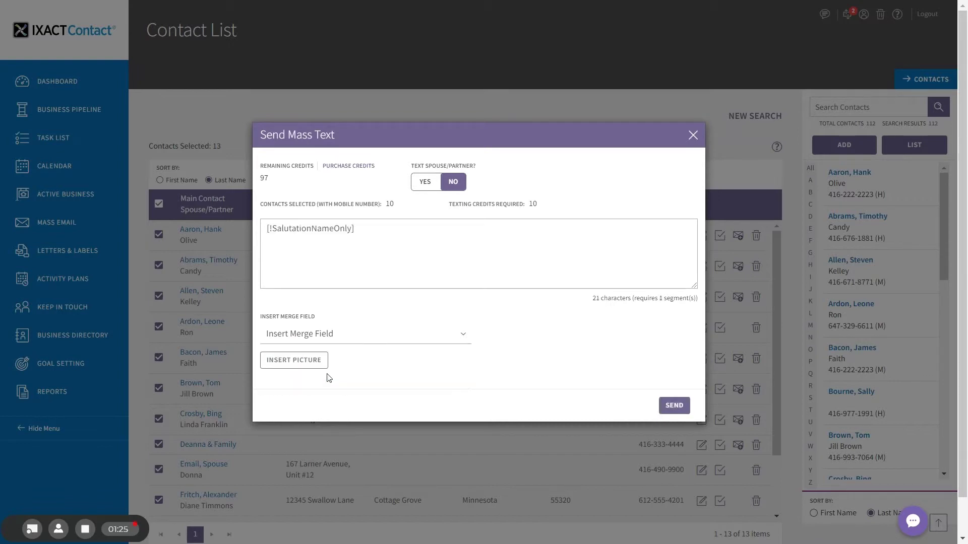
left_click(379, 232)
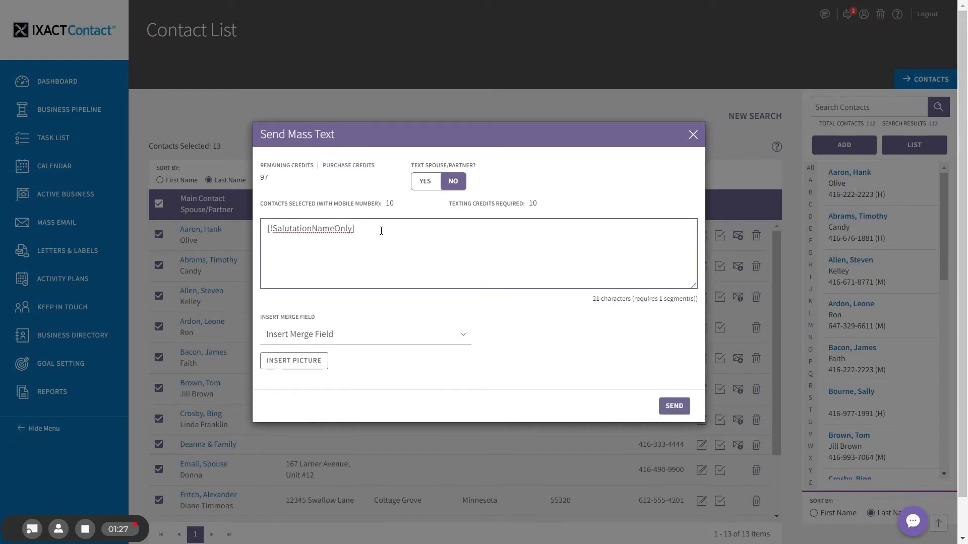
type("Great house")
left_click(289, 361)
left_click(140, 99)
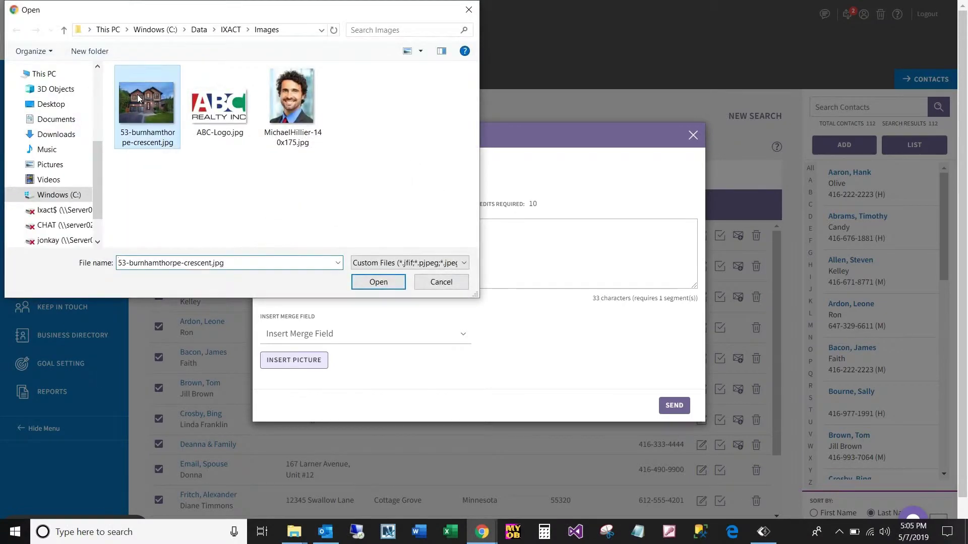
left_click(378, 282)
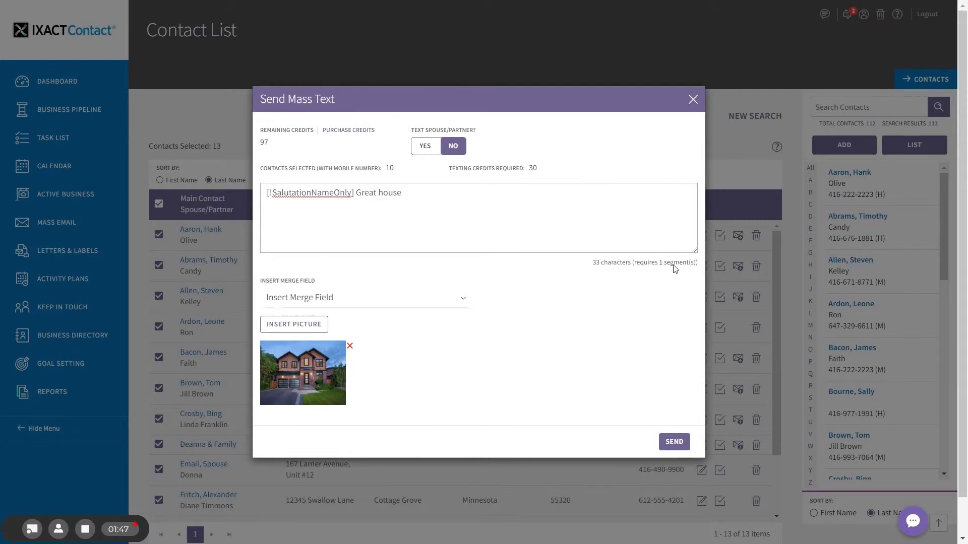
left_click(692, 99)
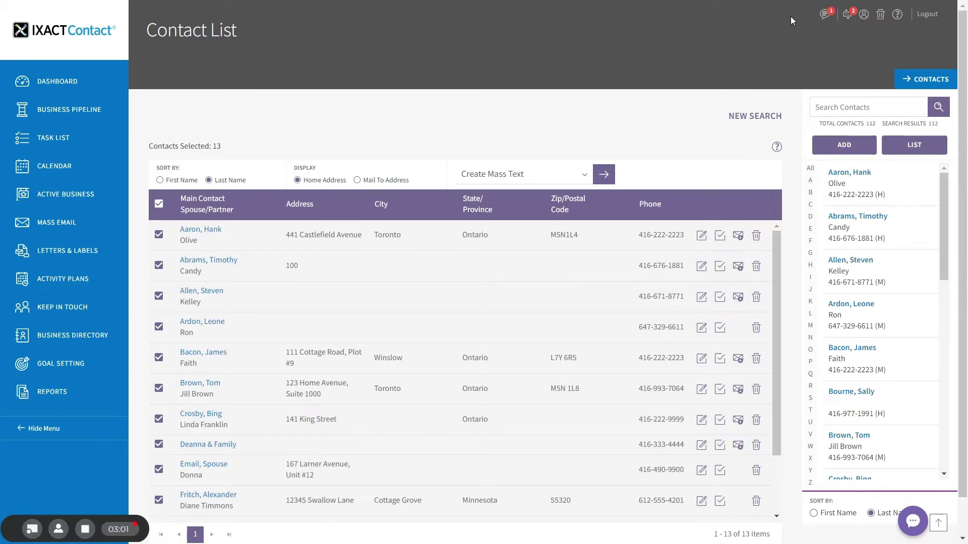
- Reply 'When are you available?' to the contact's recent text, then open that contact's profile
left_click(826, 15)
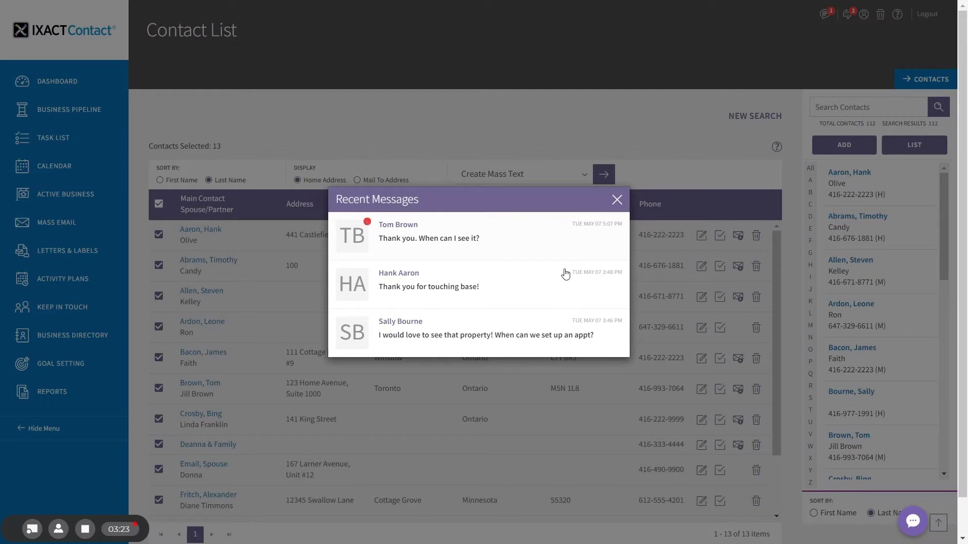
left_click(411, 228)
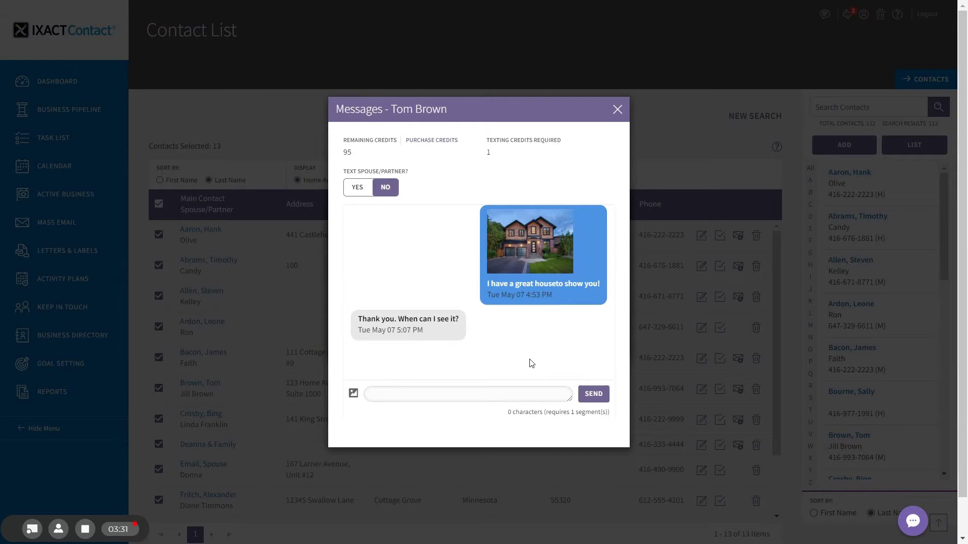
type("When are you available?")
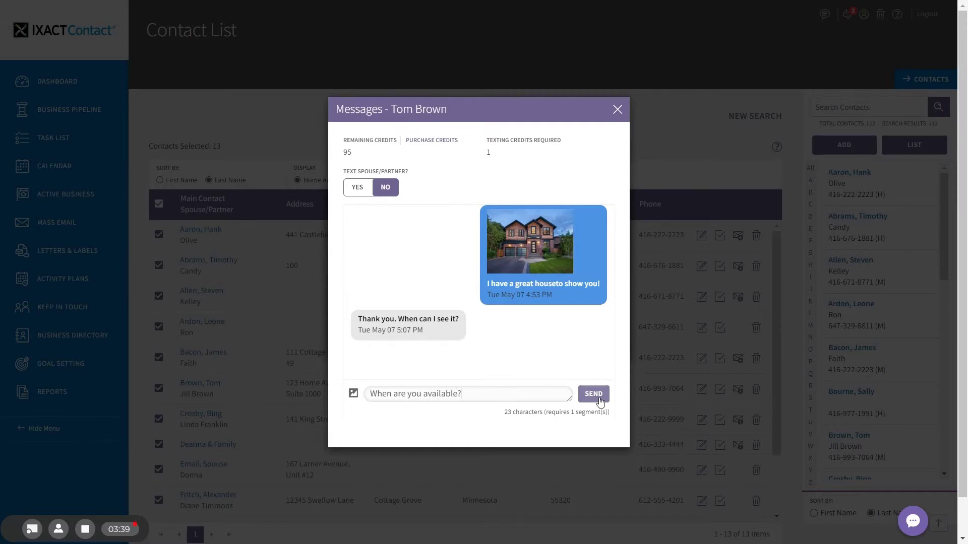
left_click(599, 399)
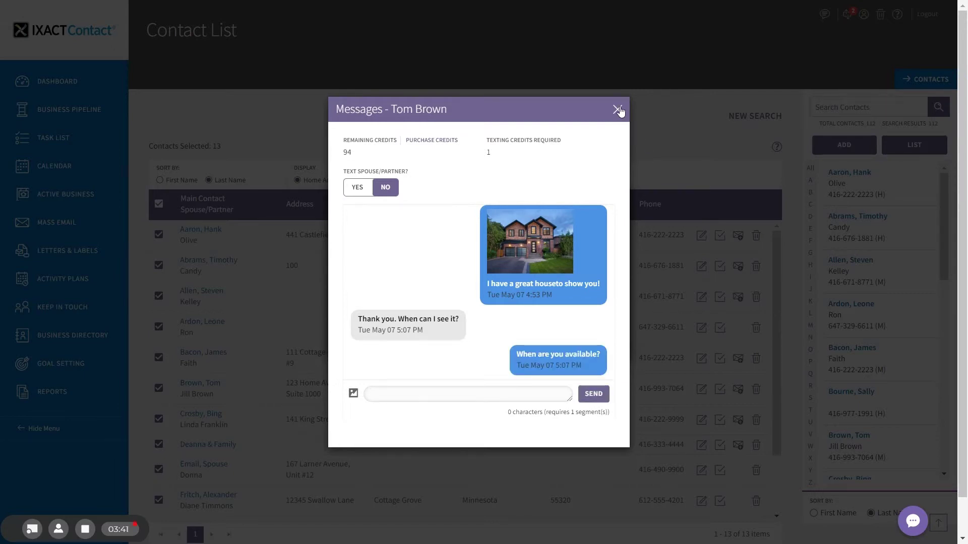
left_click(618, 109)
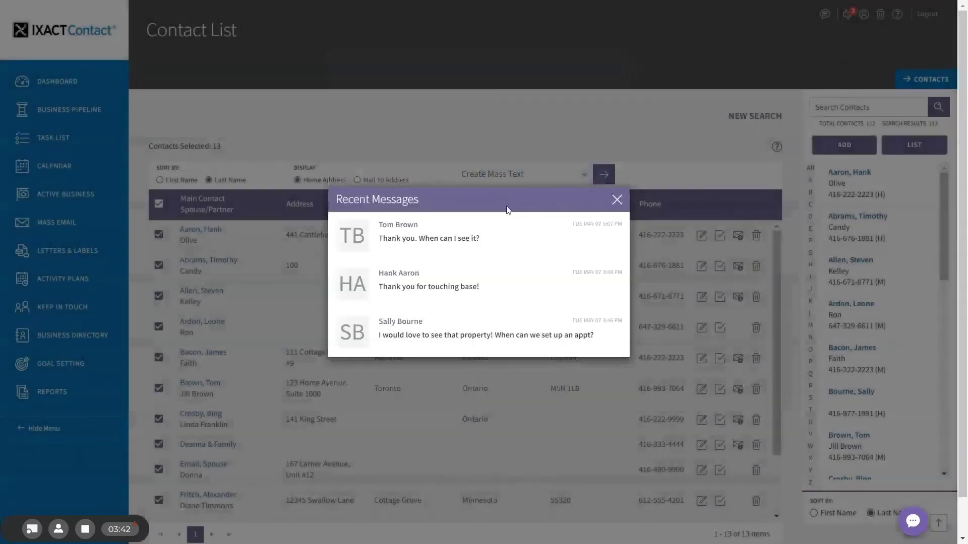
left_click(621, 204)
left_click(851, 437)
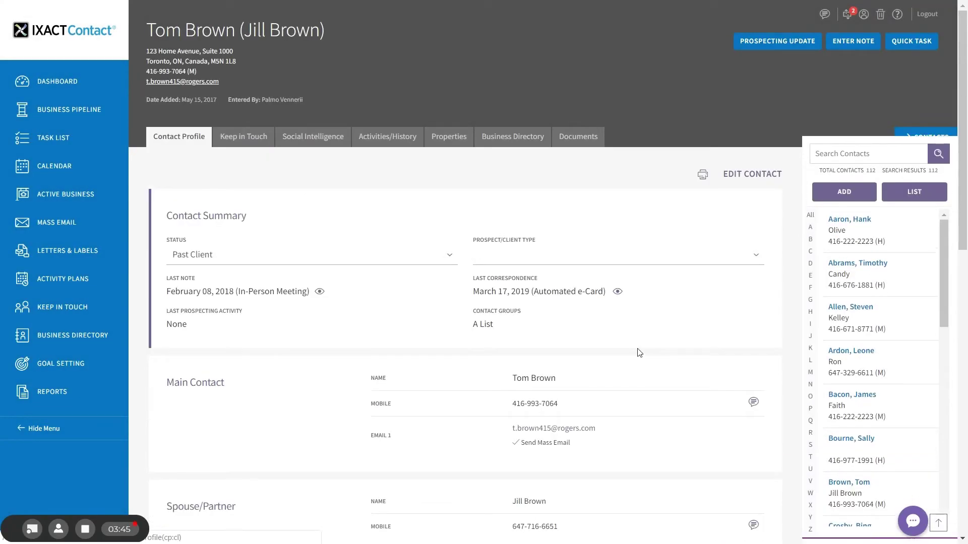
- Show the contact's Activities/History tab listing the incoming text and the reply
left_click(387, 137)
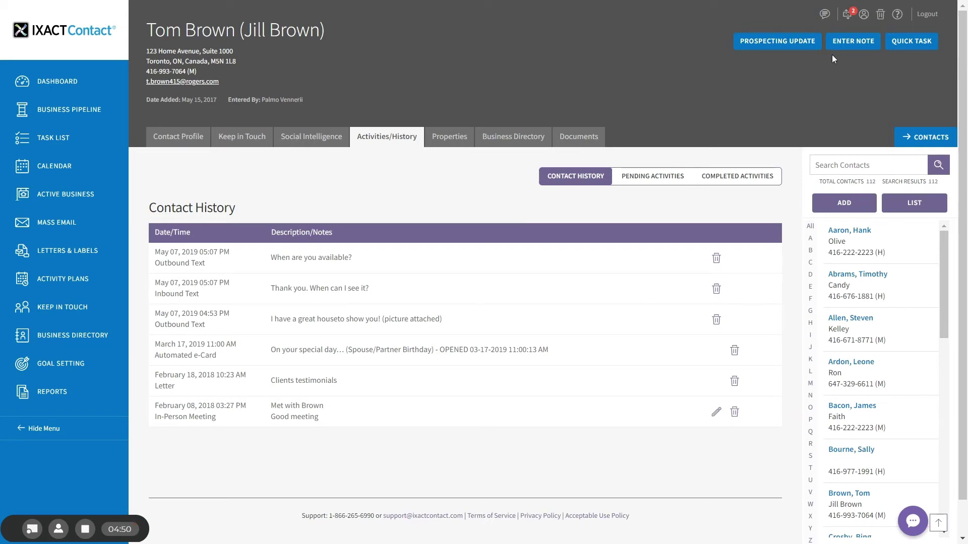
- In profile Lead Capture settings, tick 'Send an immediate text response to new leads' under Lead Auto-Responder
left_click(864, 15)
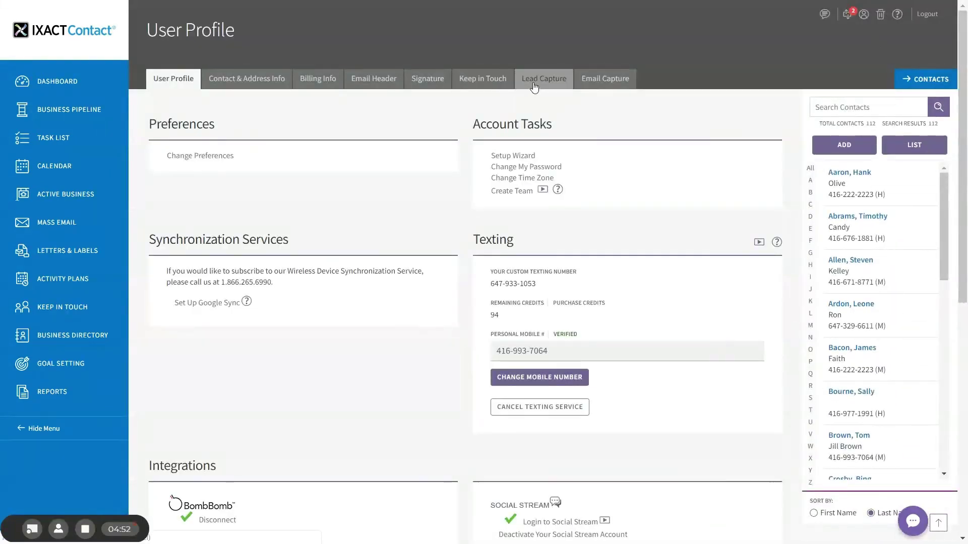
left_click(534, 87)
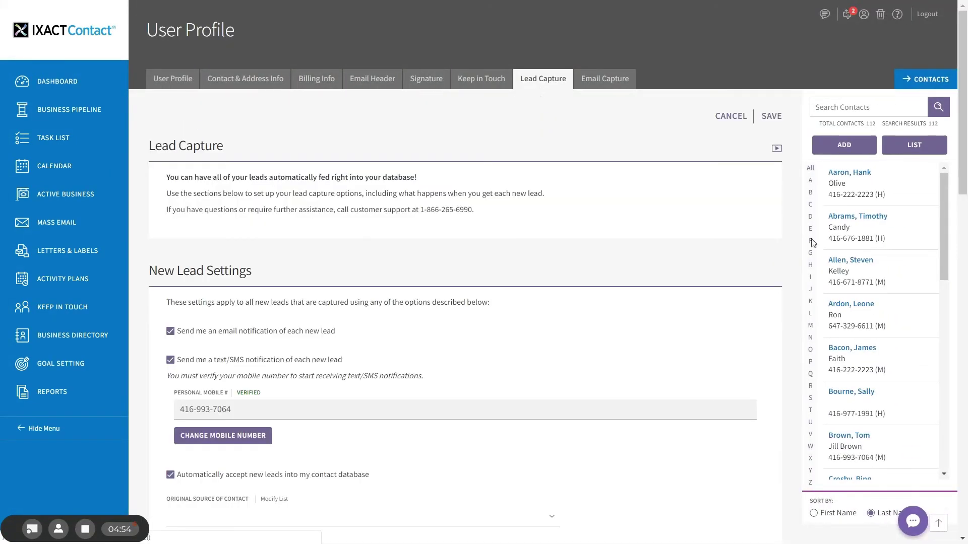
left_click_drag(964, 181, 965, 404)
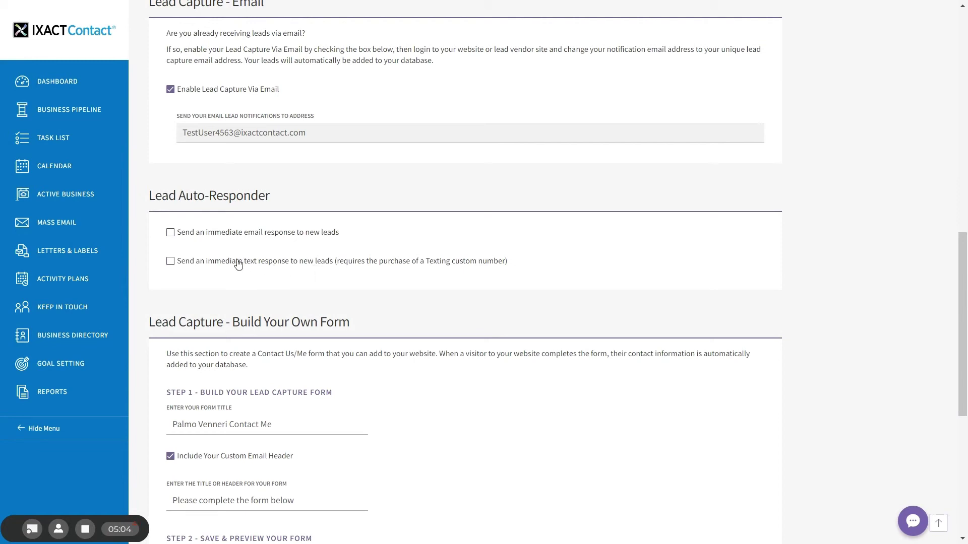
left_click(171, 261)
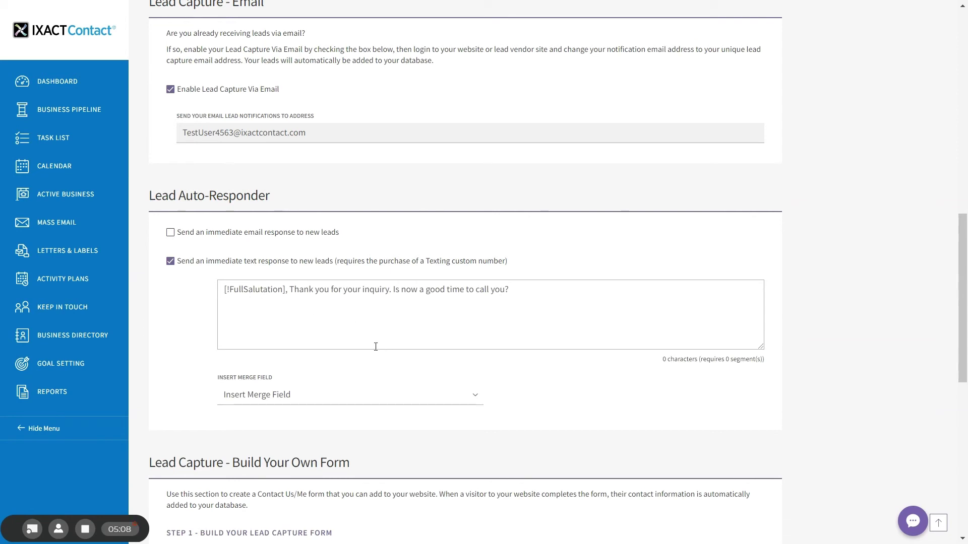